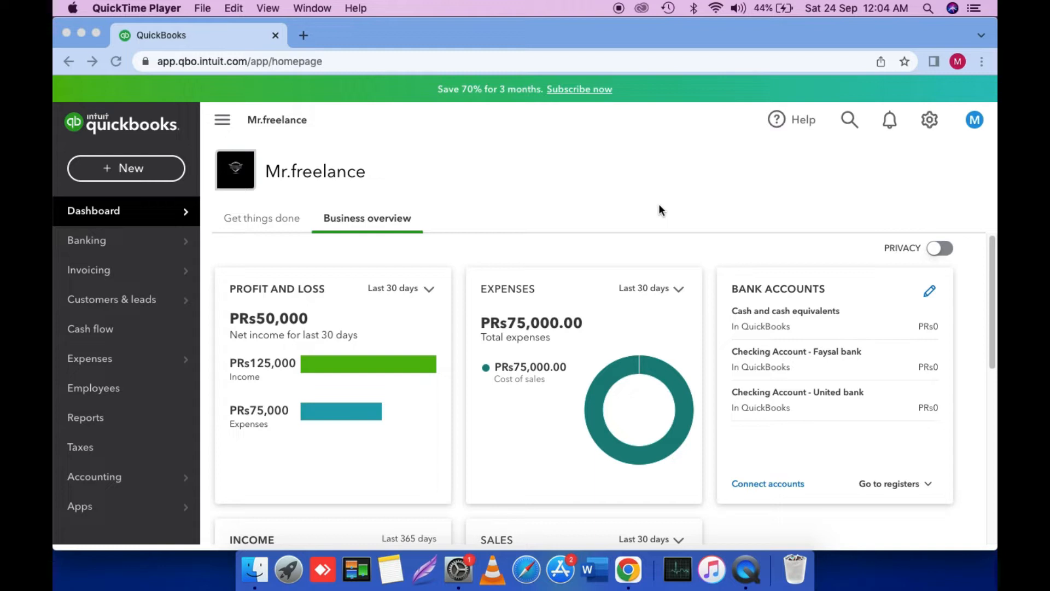
Start a new customer payment transaction from the list of all sales
left_click(182, 271)
mouse_move(187, 276)
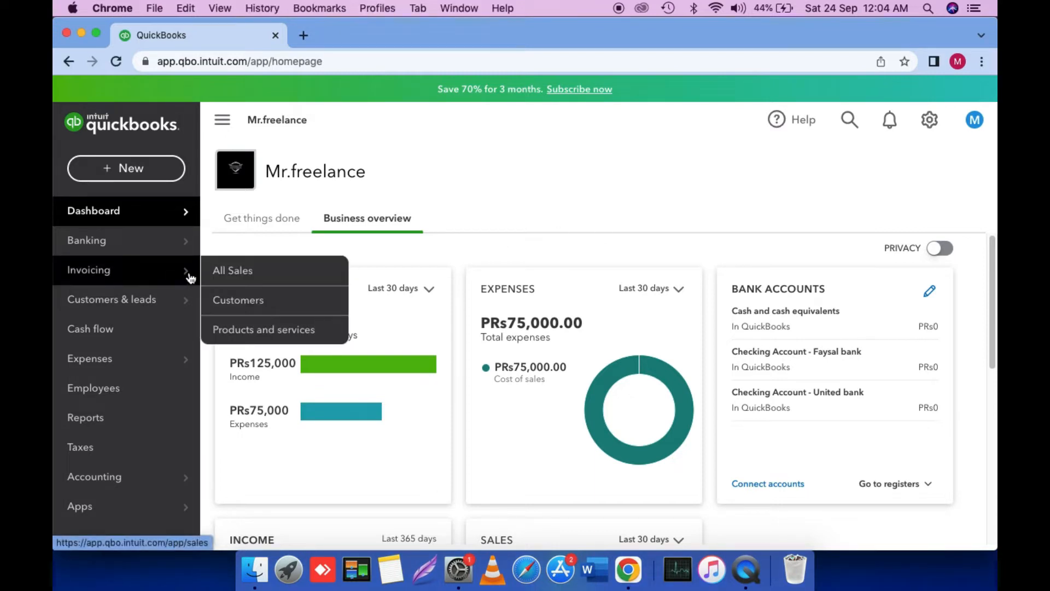
left_click(240, 276)
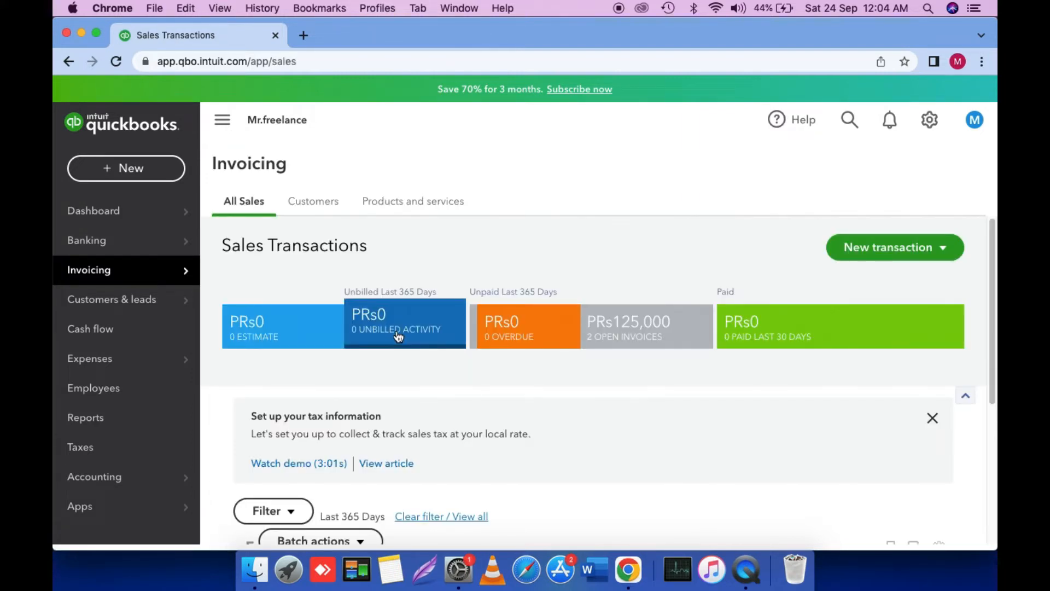
left_click(947, 253)
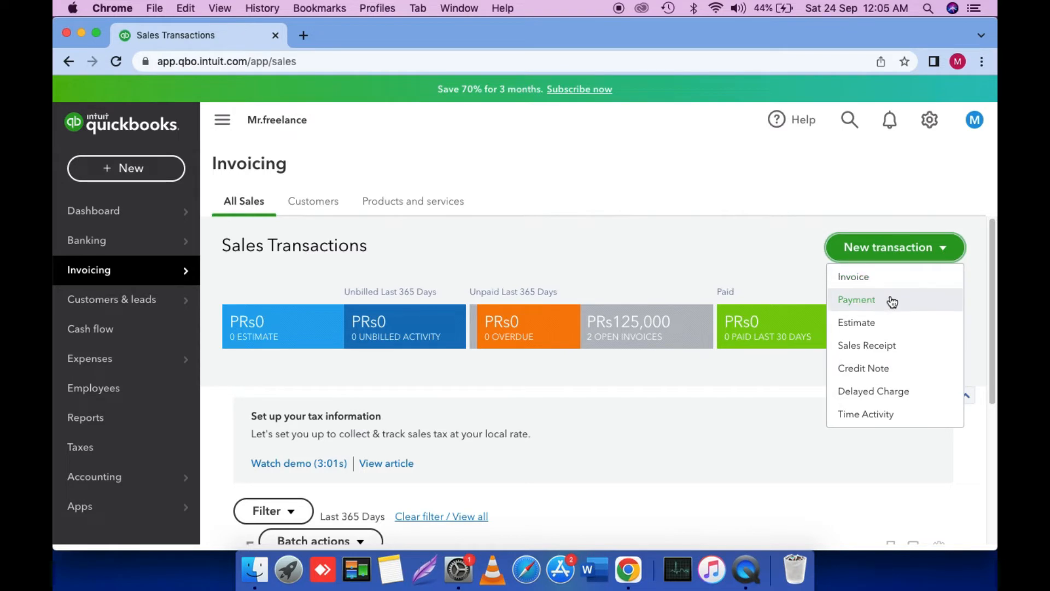
left_click(868, 302)
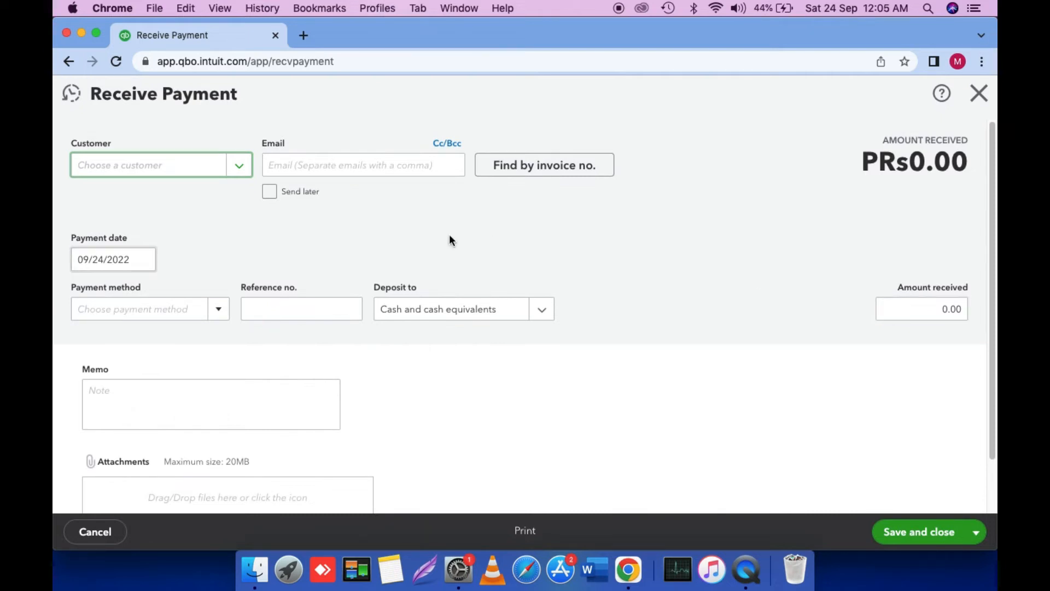
Choose the third existing customer as the payer and review their outstanding transactions
left_click(236, 171)
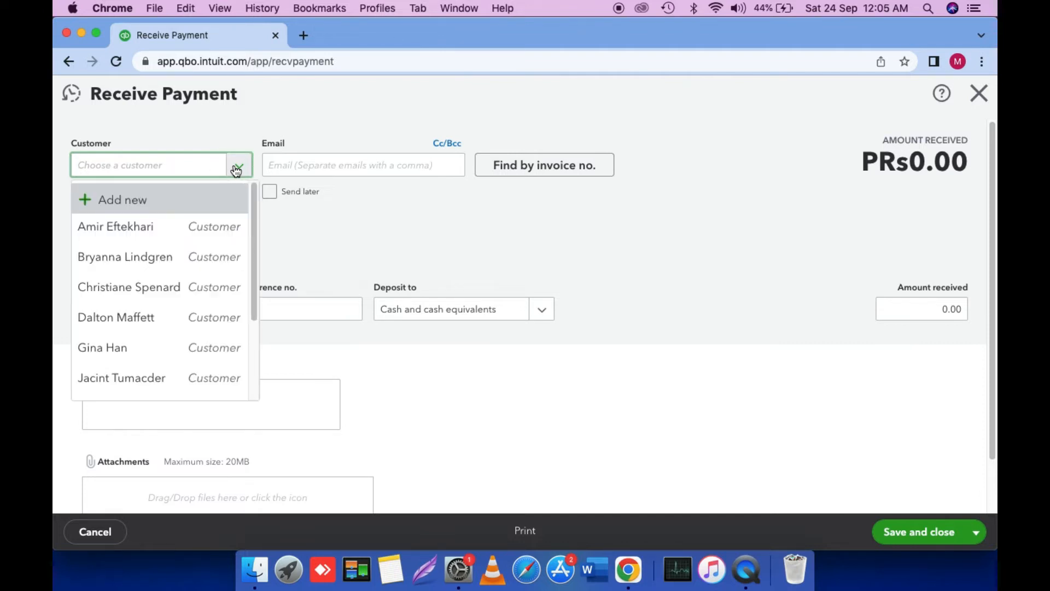
left_click(204, 281)
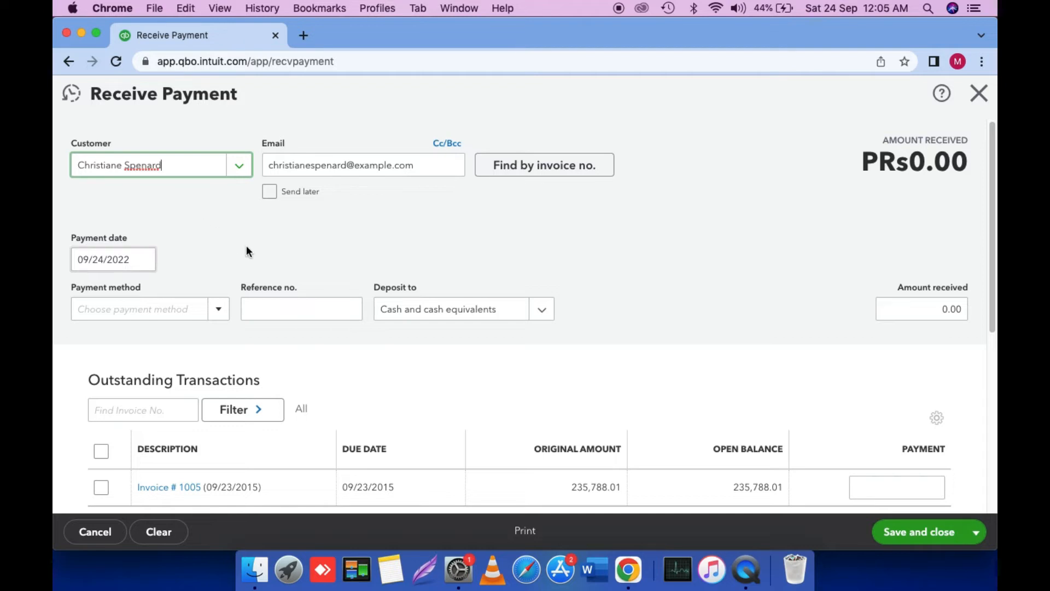
scroll(246, 245, "down", 3)
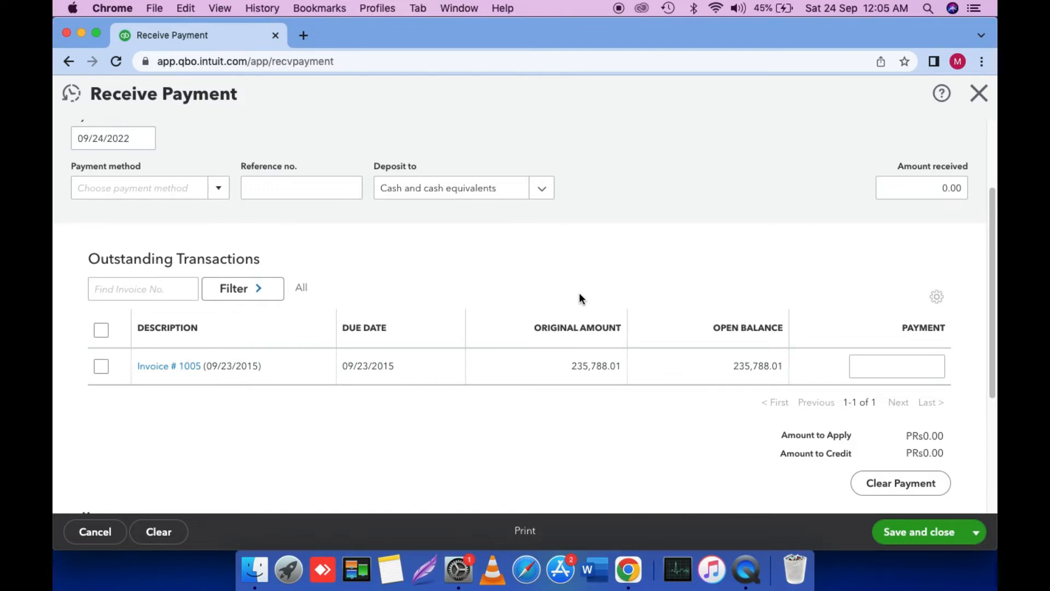
scroll(579, 293, "up", 3)
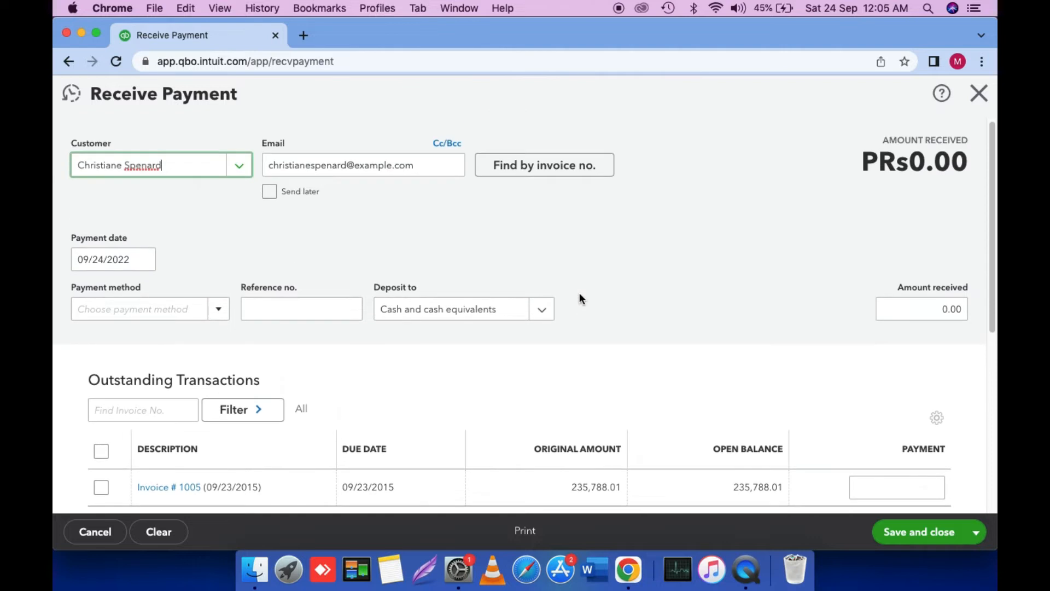
scroll(580, 295, "down", 3)
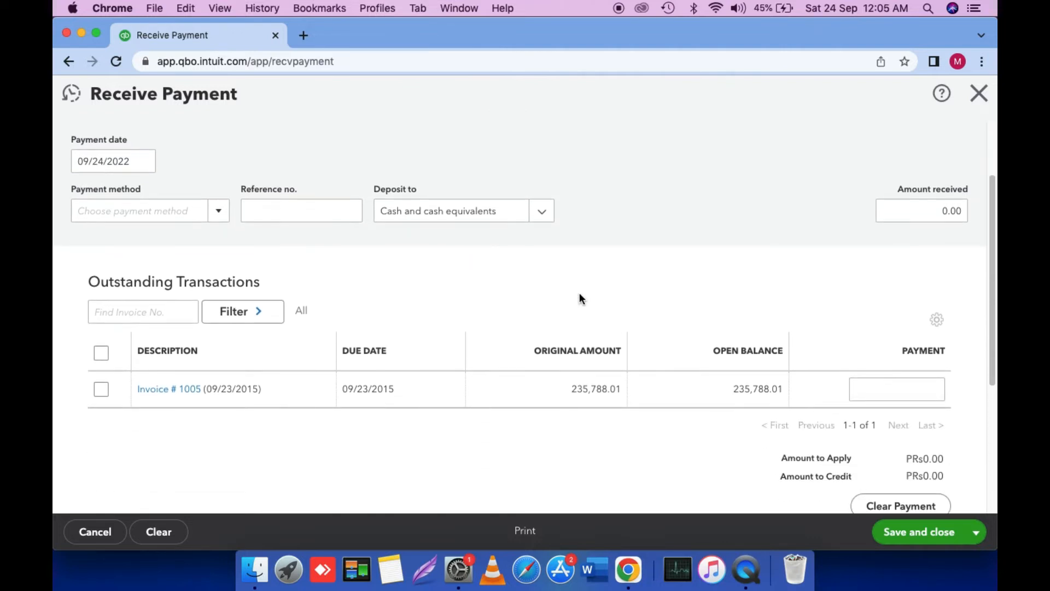
scroll(580, 294, "up", 3)
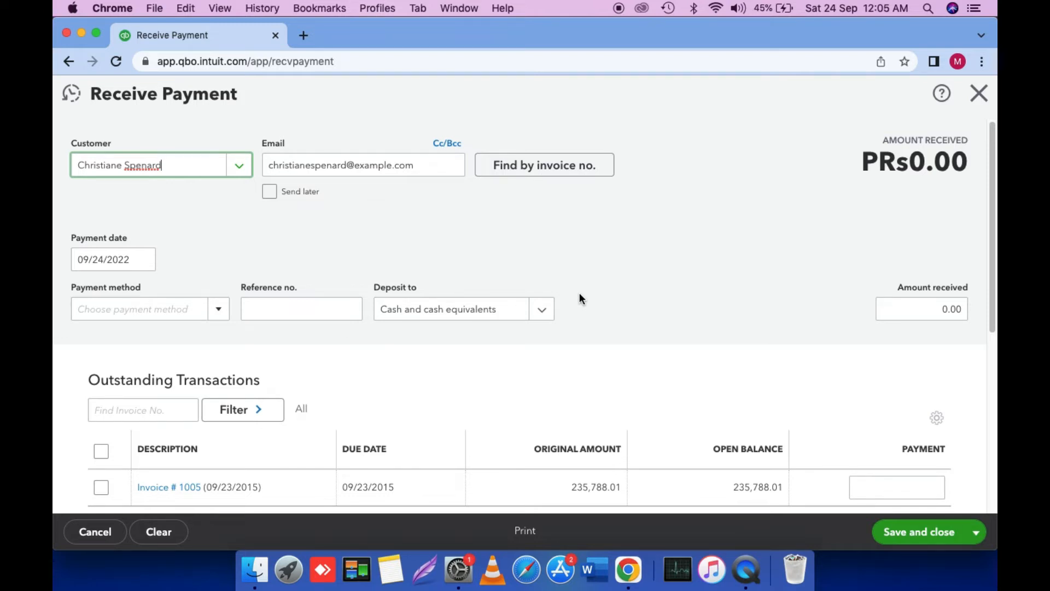
Find invoice number 1005 to apply the received payment to it
left_click(560, 166)
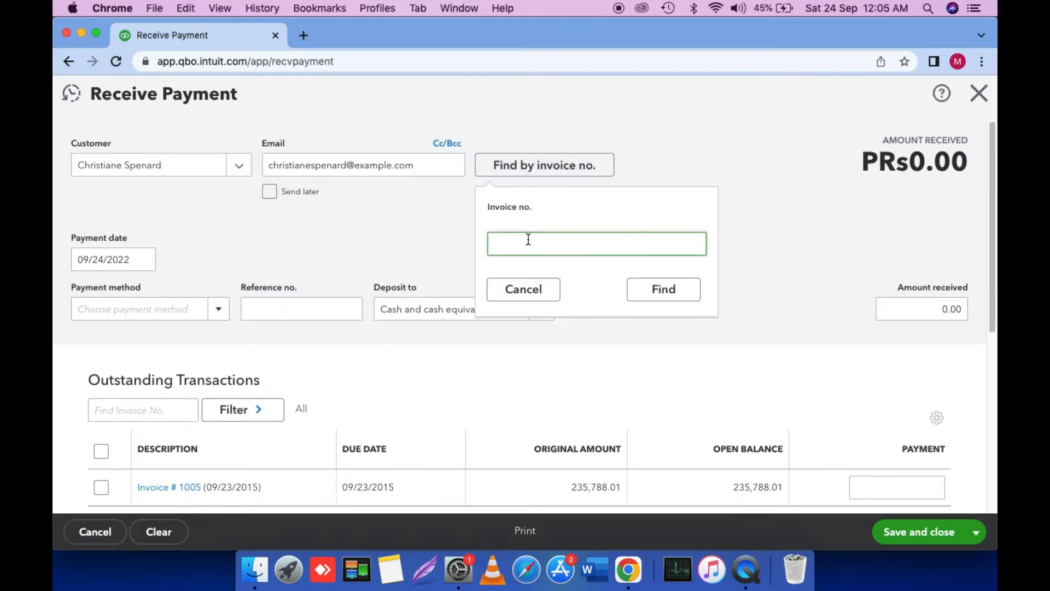
left_click(705, 163)
scroll(705, 163, "down", 1)
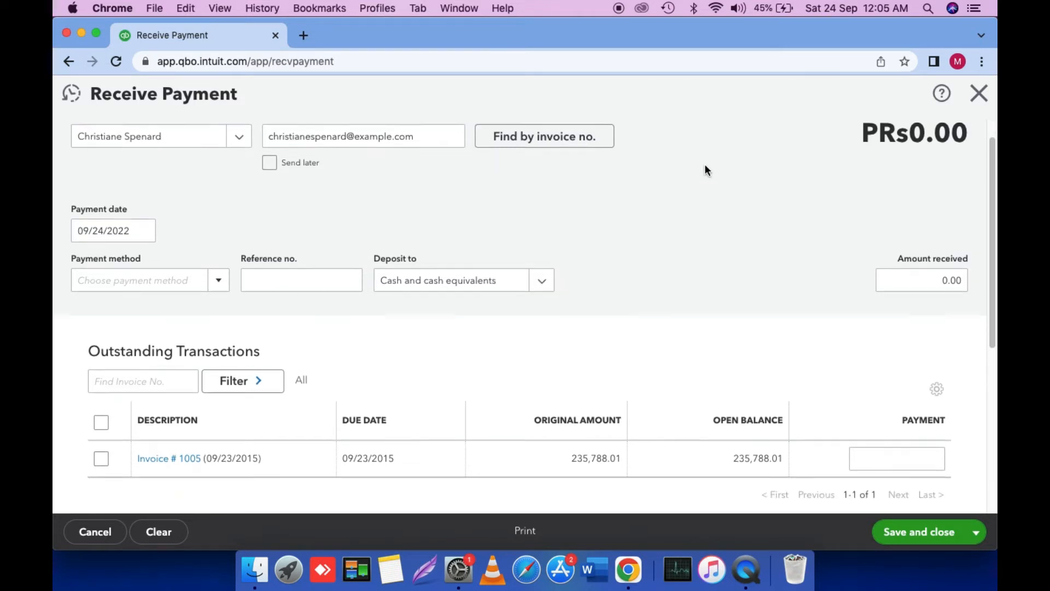
scroll(705, 166, "down", 3)
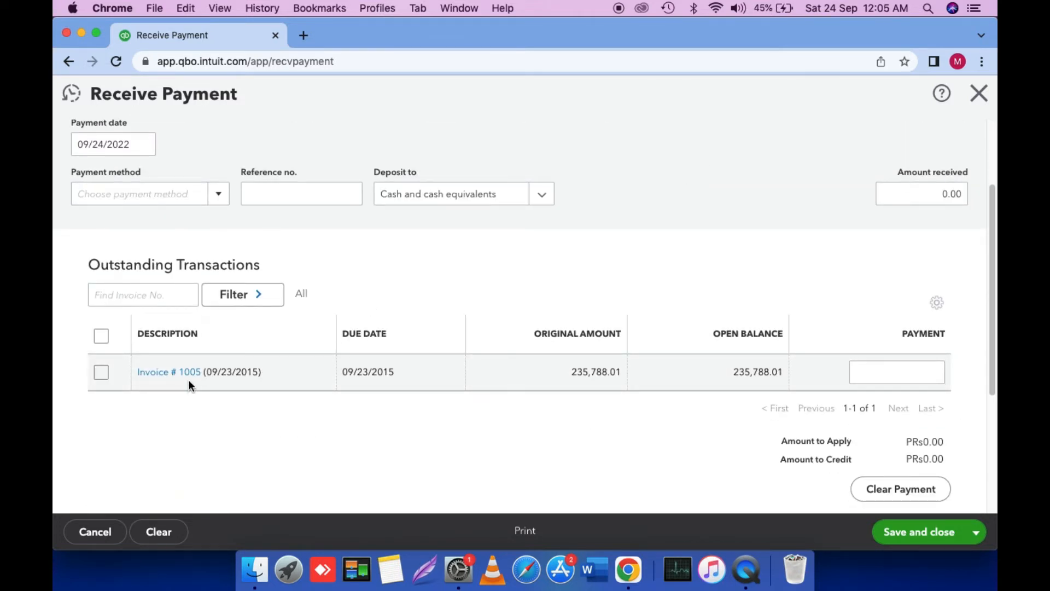
scroll(537, 222, "up", 4)
left_click(556, 175)
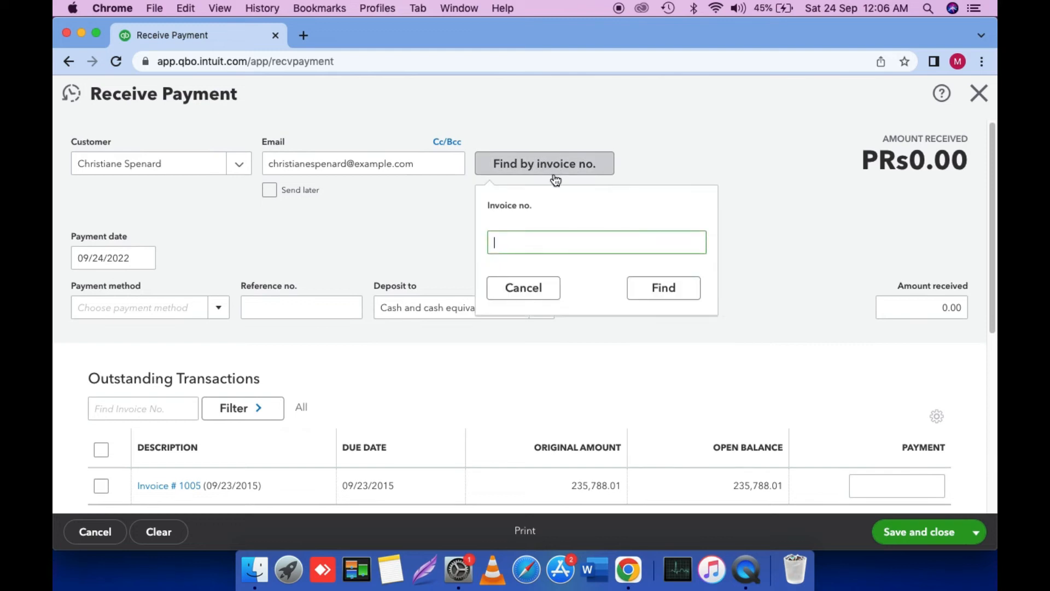
left_click(533, 244)
type("1005")
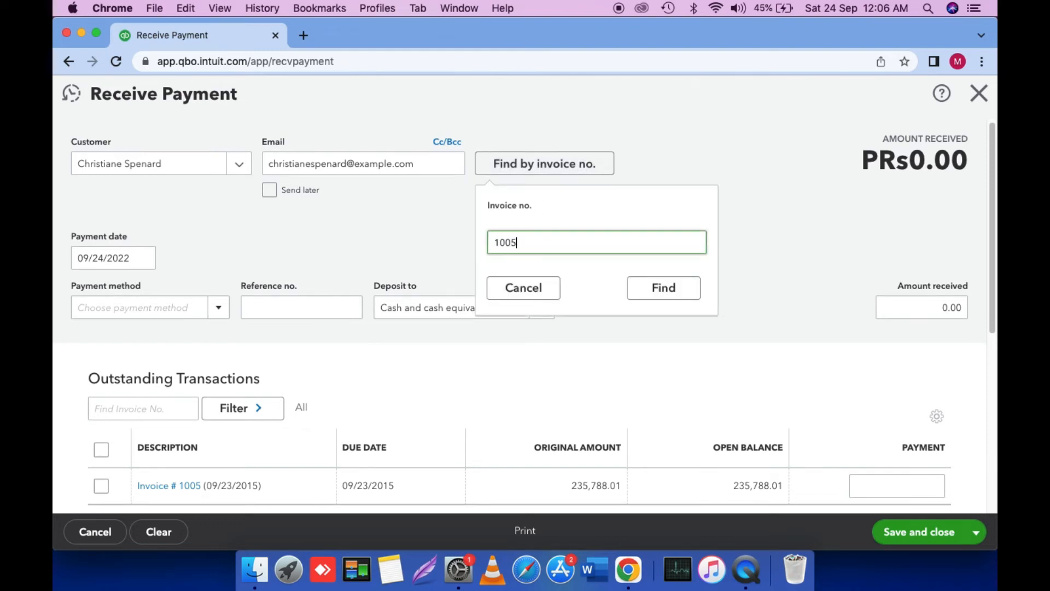
left_click(670, 291)
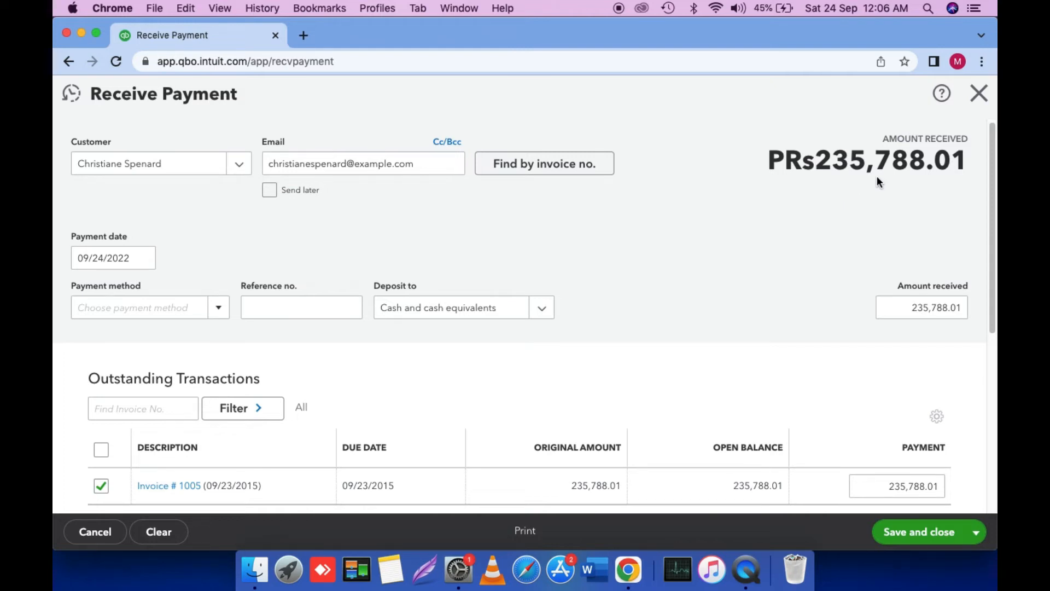
Set the payment method to Cash and the deposit account to Cash and cash equivalents
left_click(138, 264)
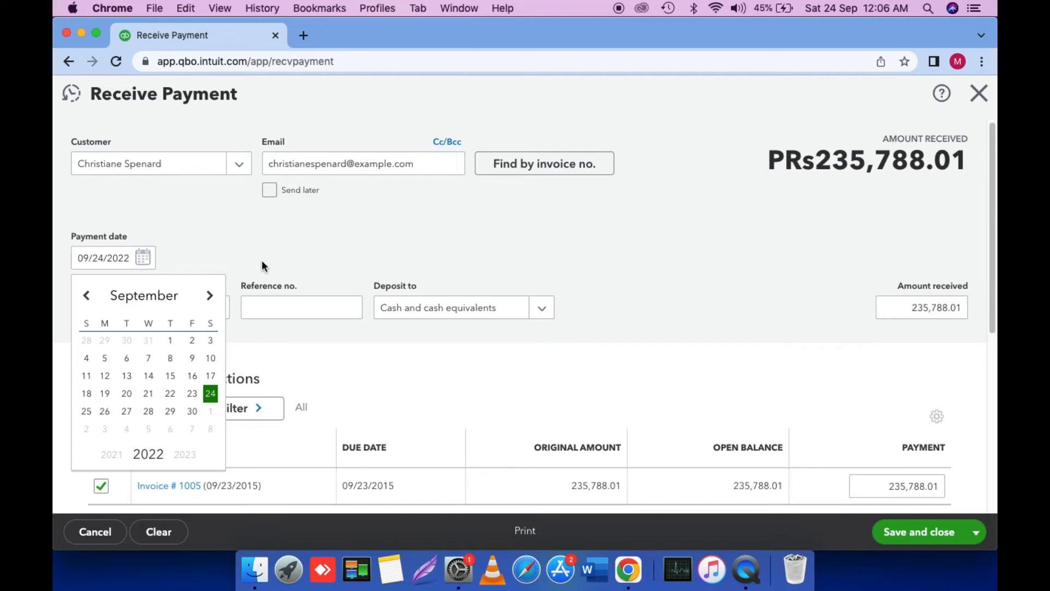
left_click(289, 348)
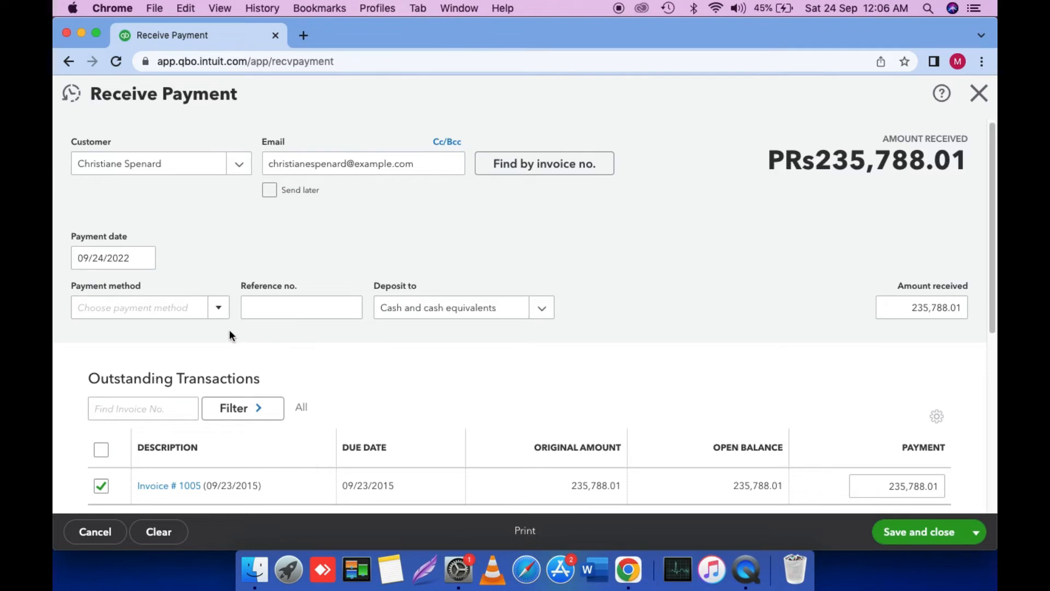
left_click(217, 312)
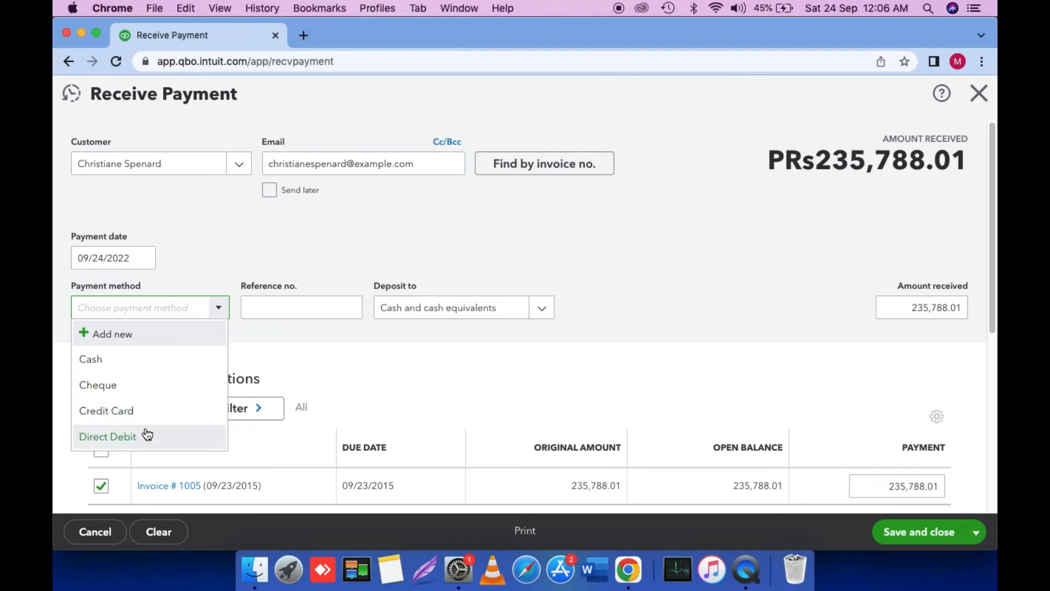
left_click(147, 366)
left_click(290, 309)
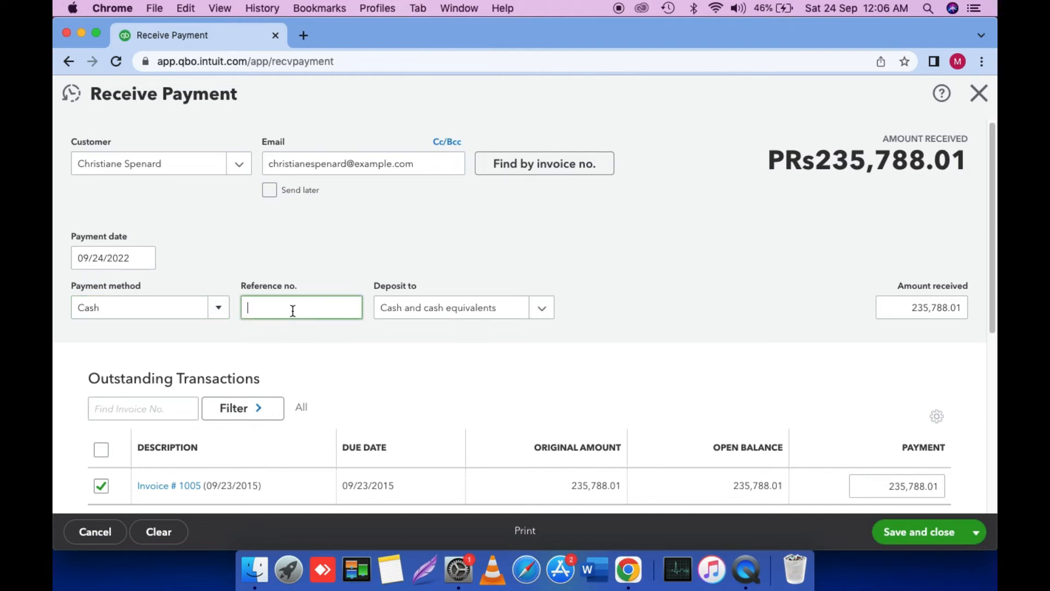
left_click(538, 315)
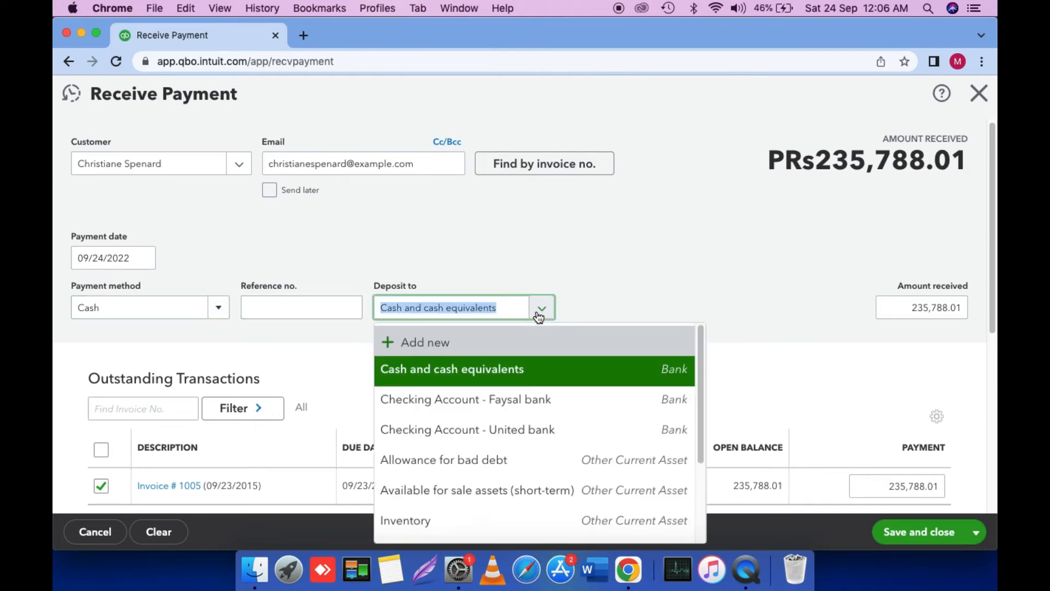
left_click(496, 377)
Set the payment method to Cheque and enter 12030 as the reference number
left_click(192, 312)
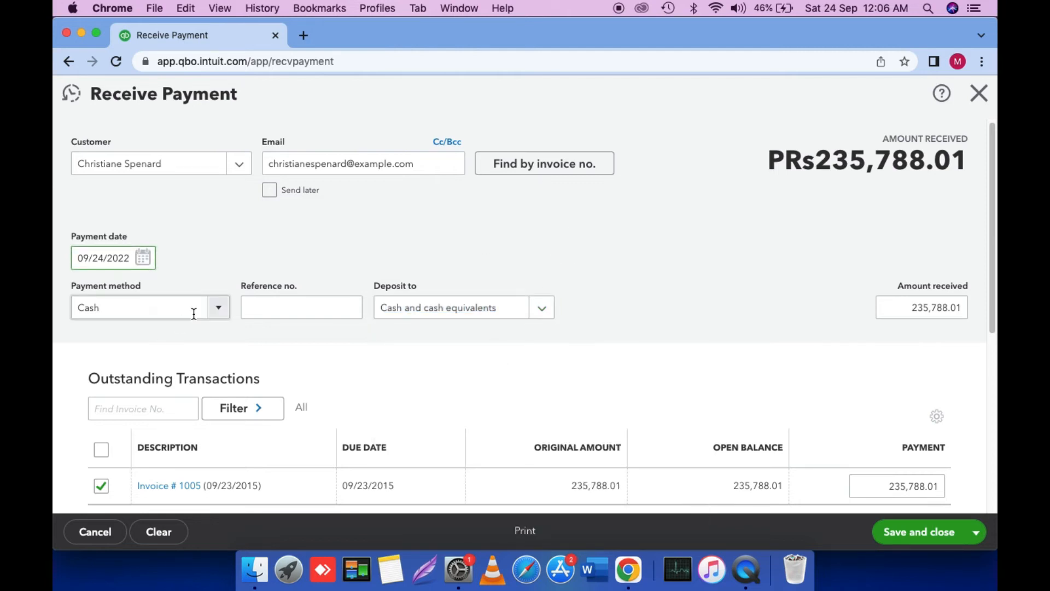
left_click(217, 314)
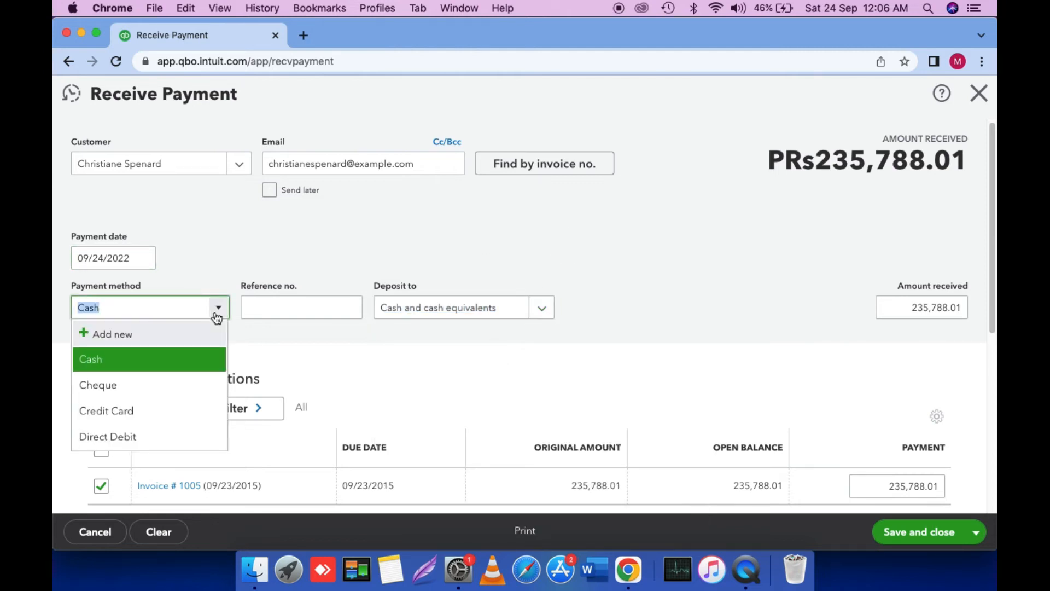
left_click(143, 389)
left_click(305, 307)
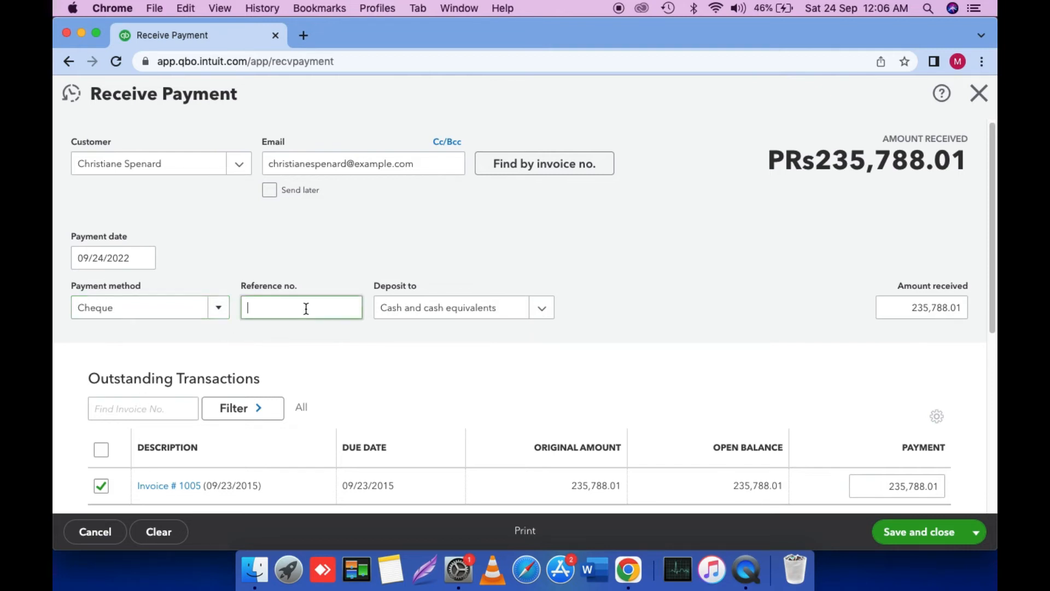
type("12030")
key("Tab")
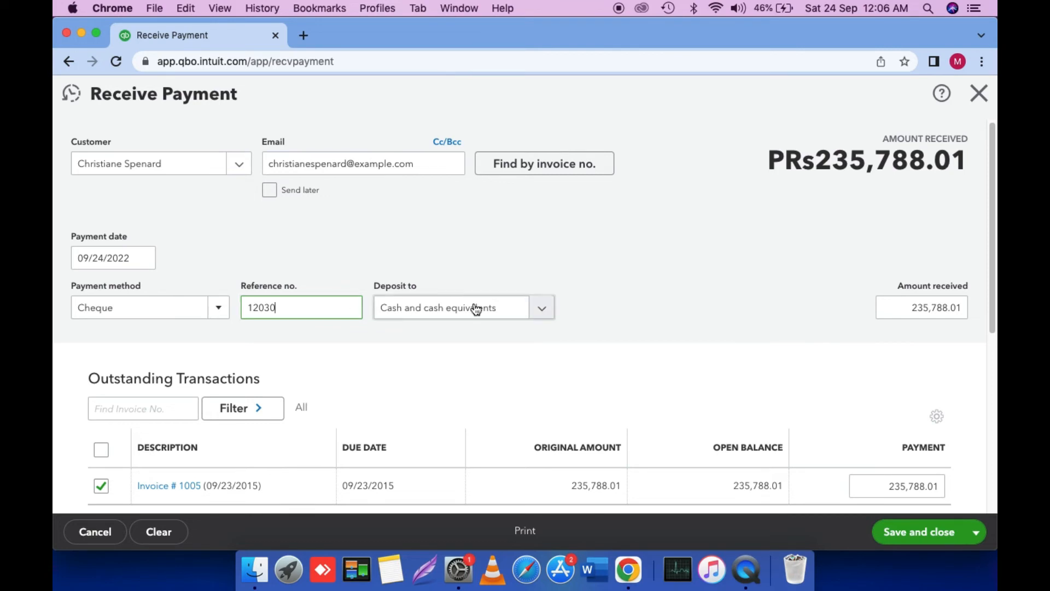
Set the payment to deposit to Checking Account - United bank
left_click(540, 308)
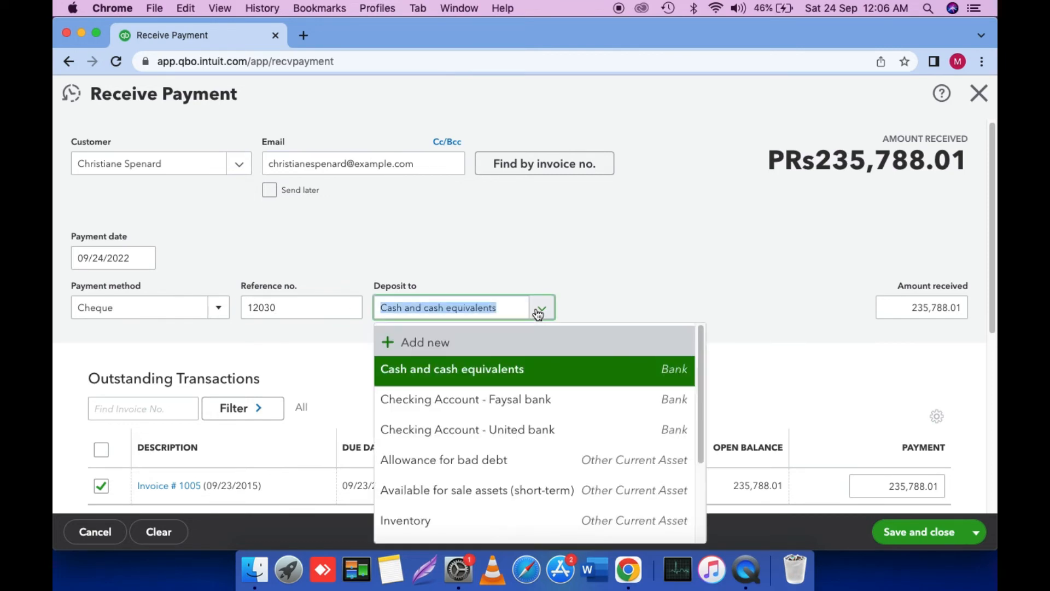
left_click(569, 430)
scroll(642, 342, "down", 3)
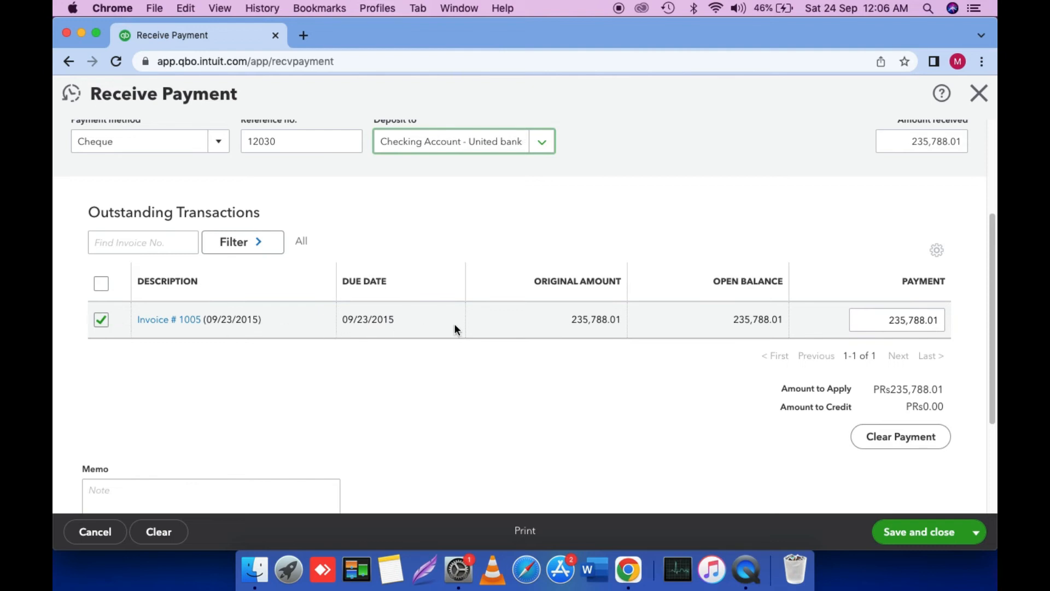
Save and close the received payment with the memo left empty, and return to the dashboard
left_click(928, 324)
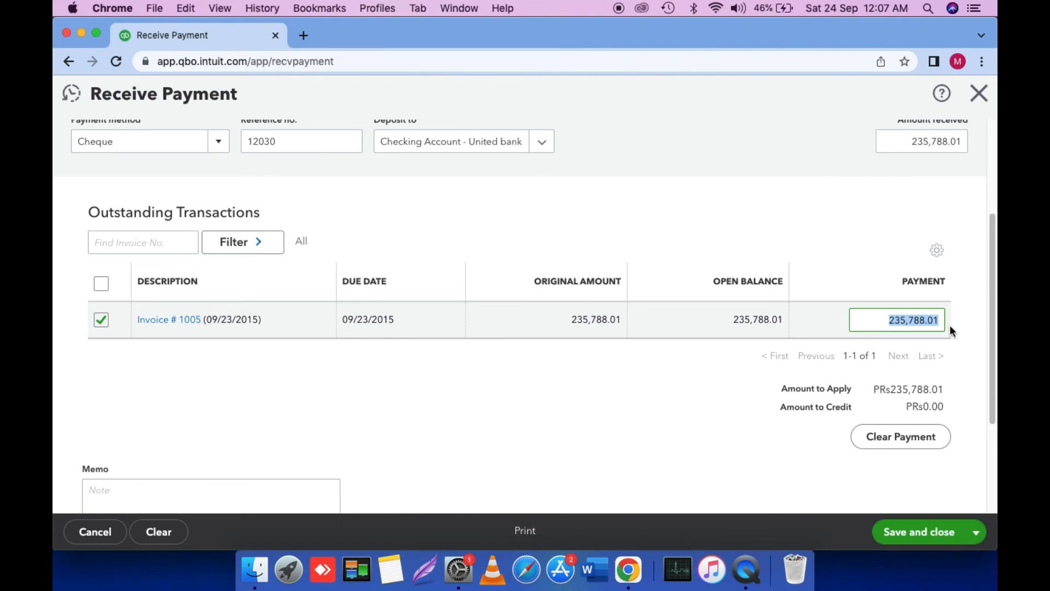
left_click(948, 369)
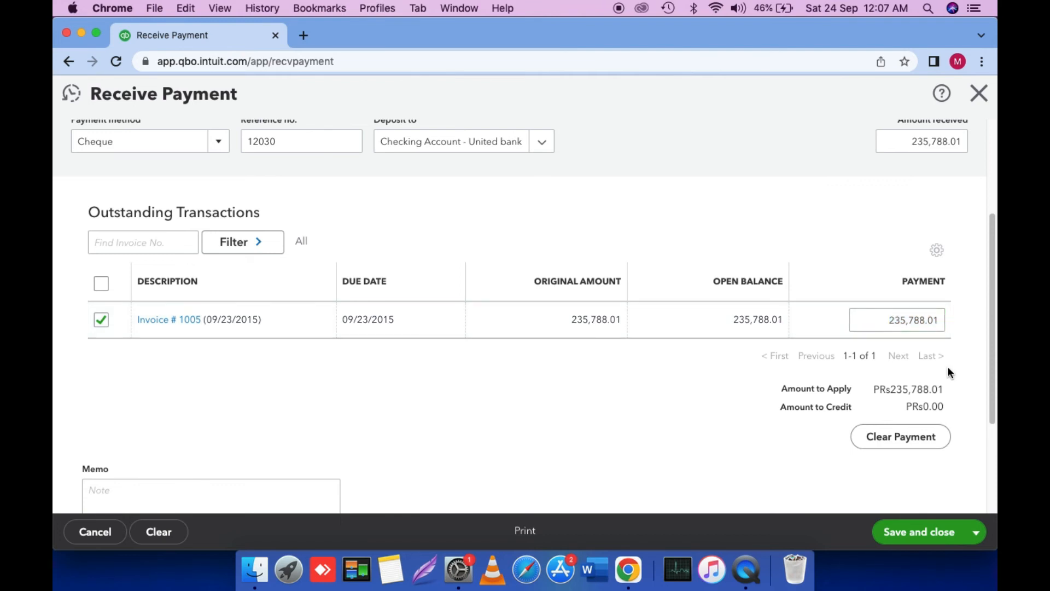
scroll(949, 372, "down", 3)
scroll(949, 372, "down", 1)
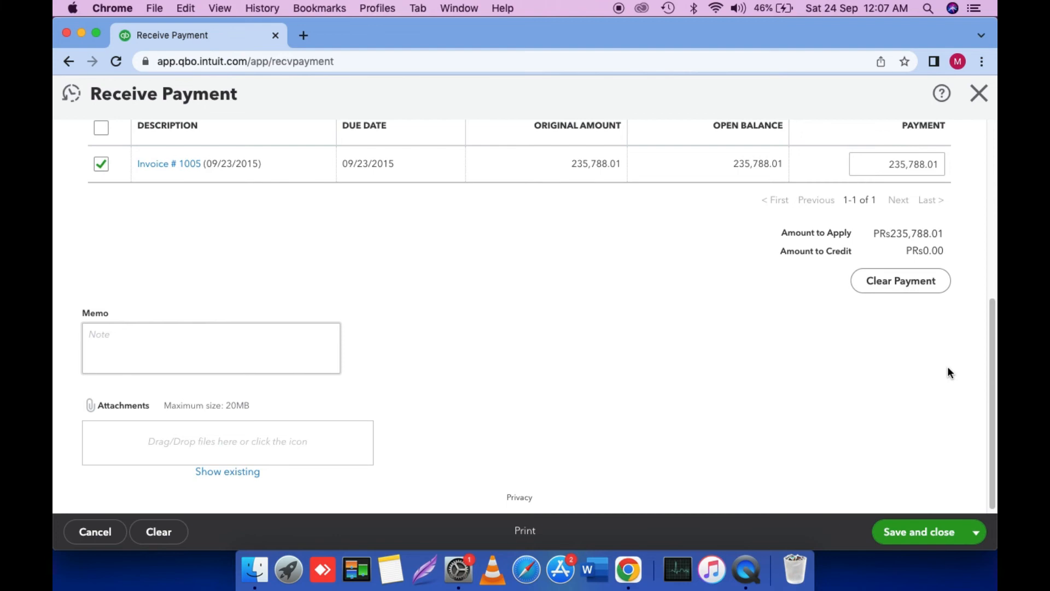
left_click(225, 345)
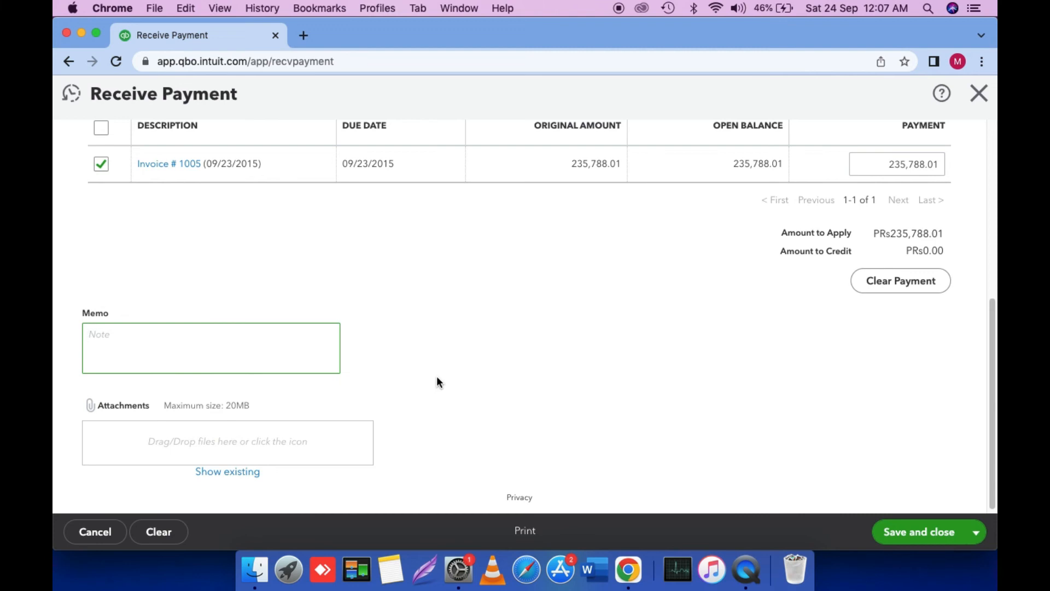
left_click(921, 536)
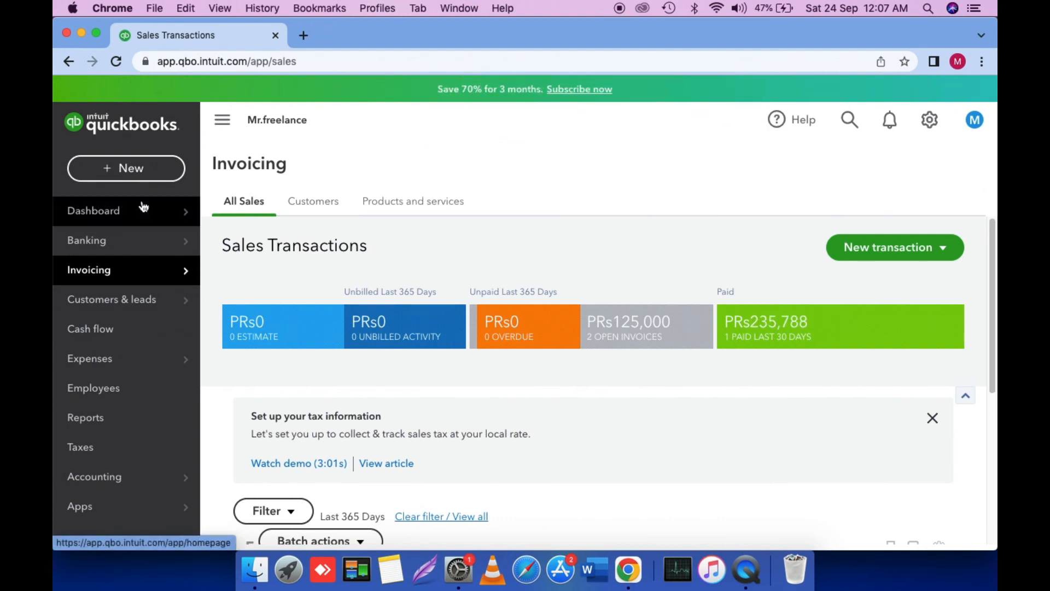
left_click(115, 213)
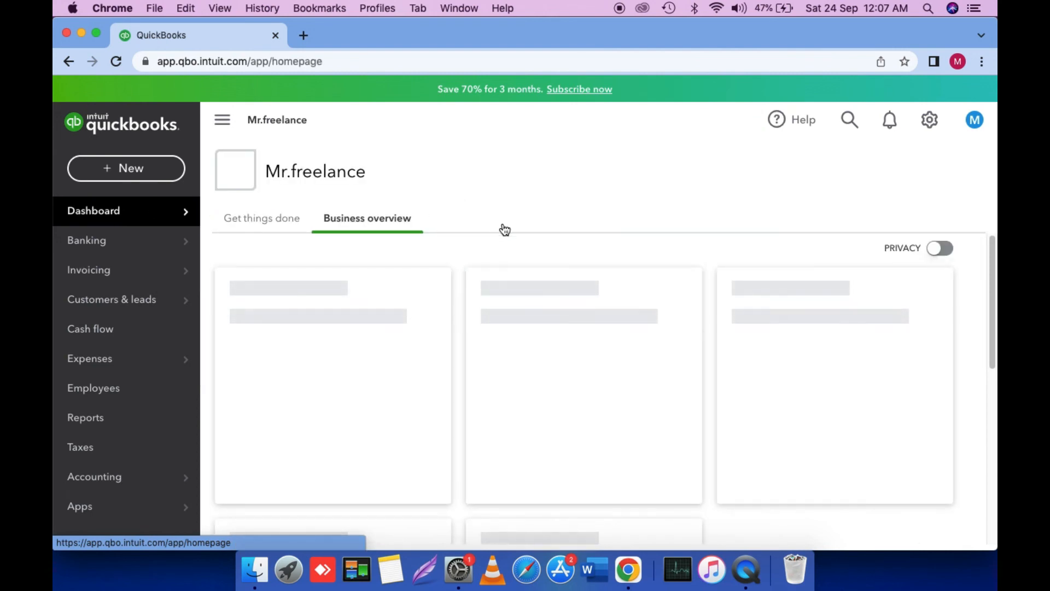